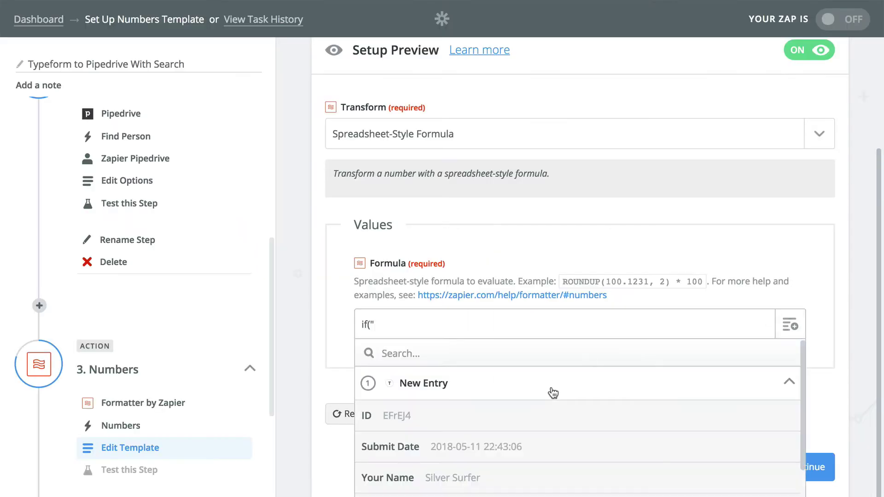
# Build an if() comparing the Your Name answer with the Pipedrive person's name, returning "same" or "different"
pyautogui.click(534, 476)
pyautogui.write('"="')
pyautogui.click(704, 416)
pyautogui.click(676, 451)
pyautogui.write('","same","different"')
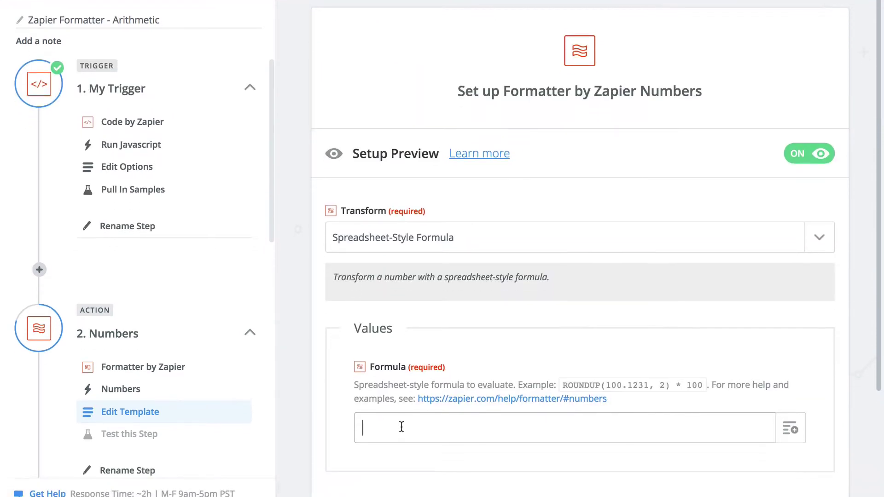
# Enter (1+2)/4, then replace the Arithmetic formula with POW(2, 4)
pyautogui.write('(1+2)/4')
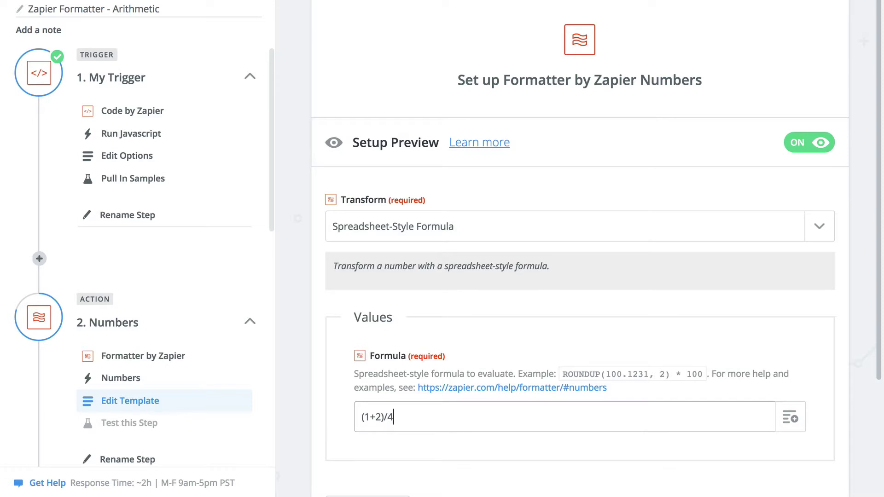
pyautogui.hotkey('ctrl', 'a')
pyautogui.write('POW(2, 4)')
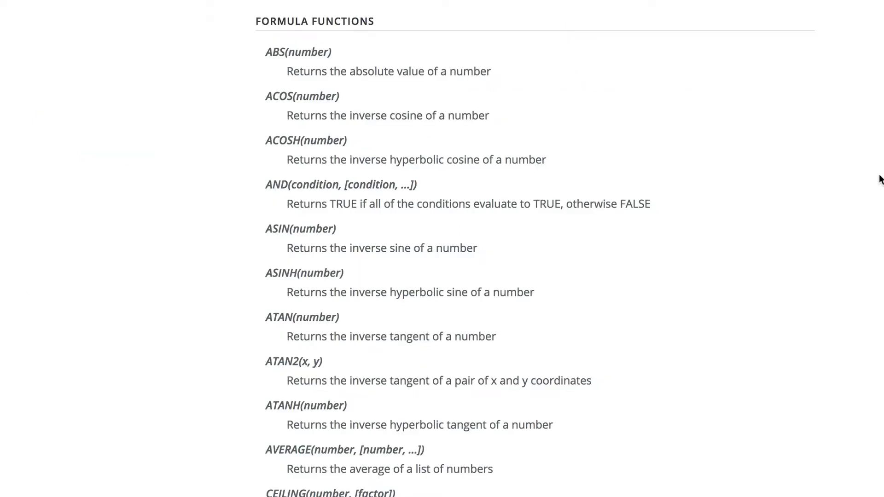
# Scroll through the help page's list of formula functions such as CEILING, LOG, MOD and NOT
pyautogui.scroll(-6, 879, 178)
pyautogui.scroll(-20, 879, 179)
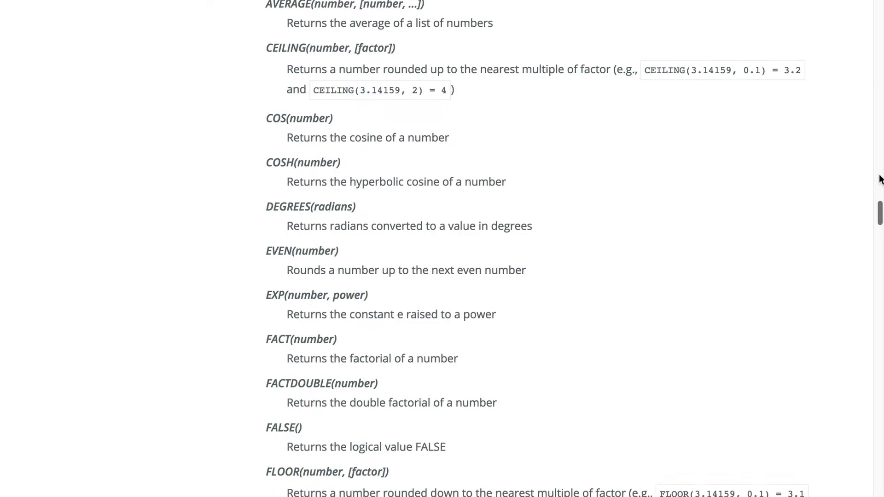
pyautogui.scroll(-20, 879, 178)
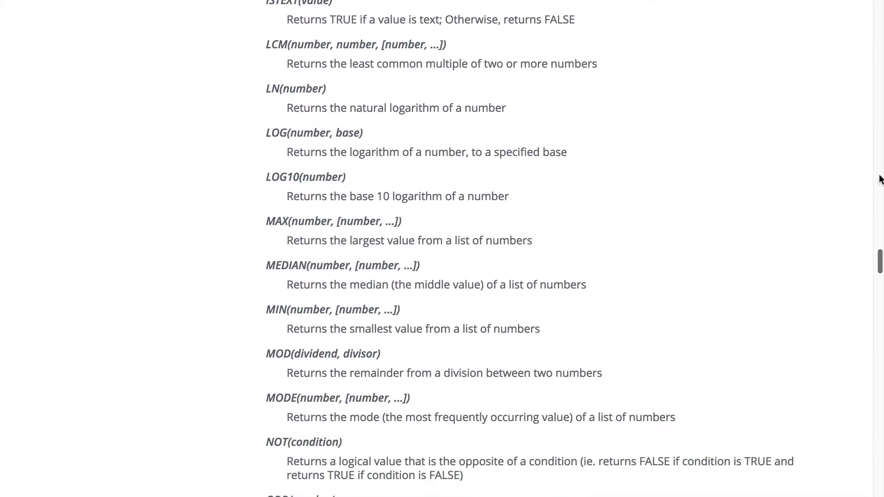
pyautogui.scroll(-20, 879, 179)
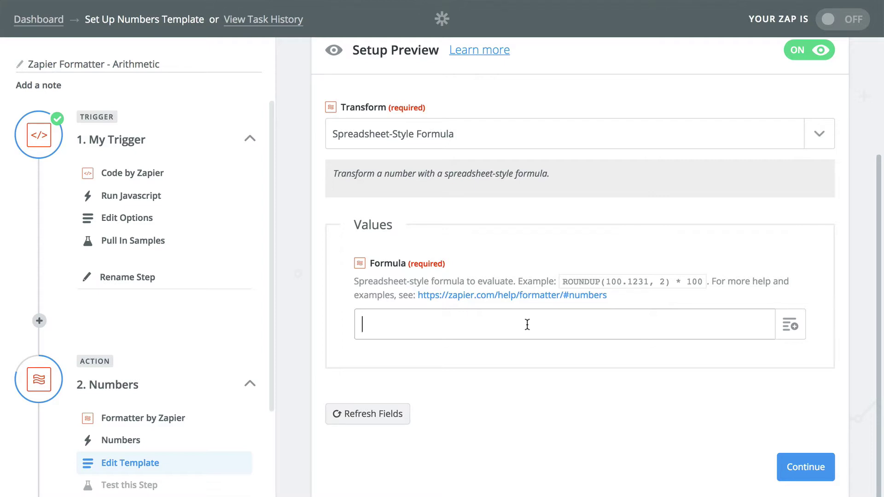
# Enter the formula (1+2)/4 and send a test to the Formatter, getting 0.75
pyautogui.write('(1+2)/4')
pyautogui.click(809, 458)
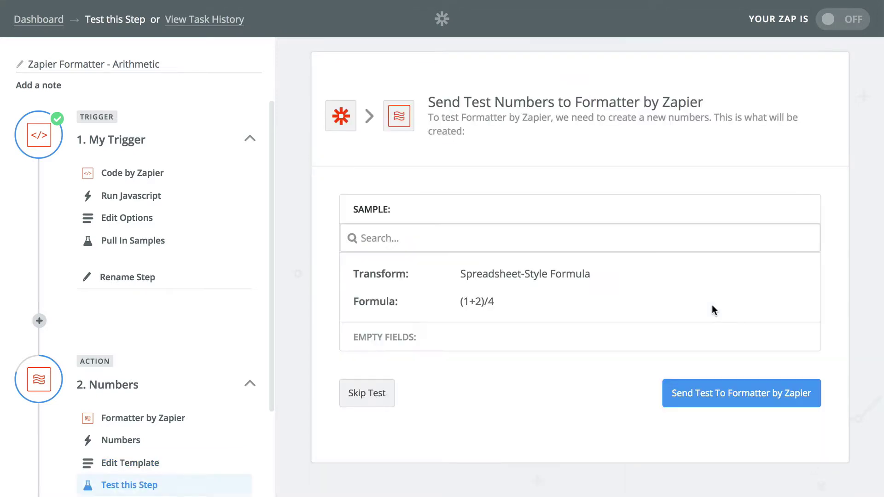
pyautogui.click(744, 390)
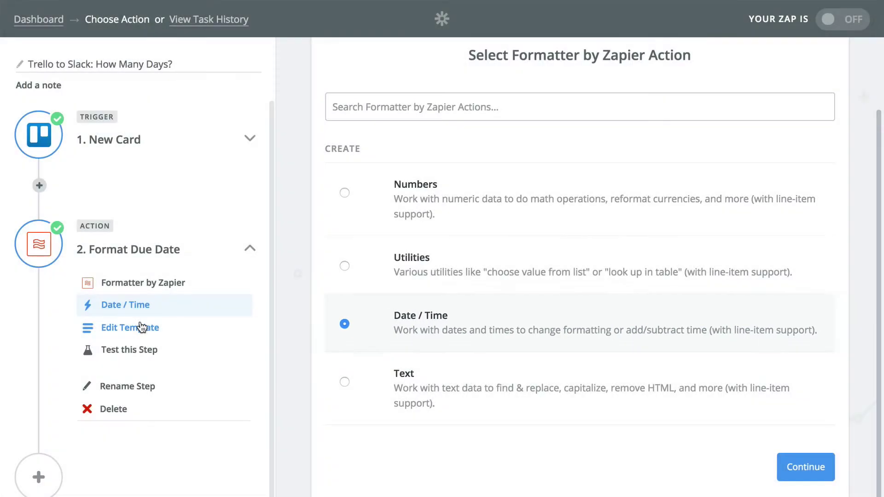
# Choose the Date / Time formatter action for the Format Due Date step
pyautogui.click(139, 326)
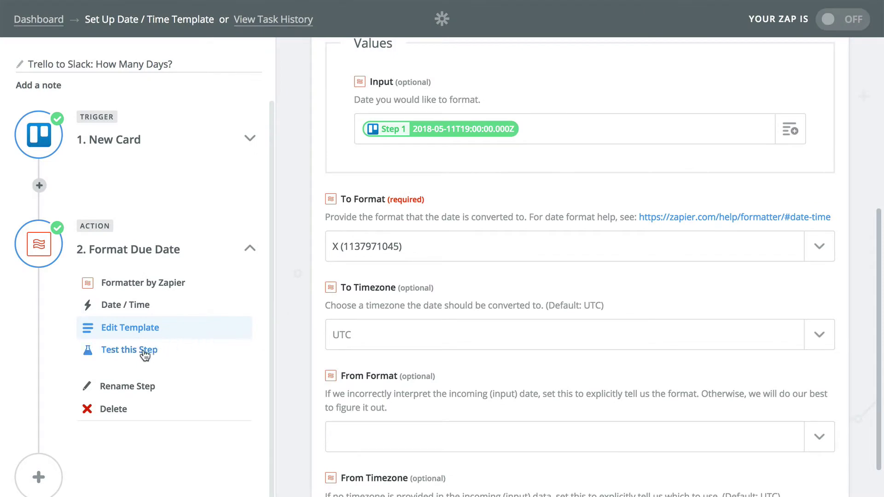
pyautogui.click(145, 353)
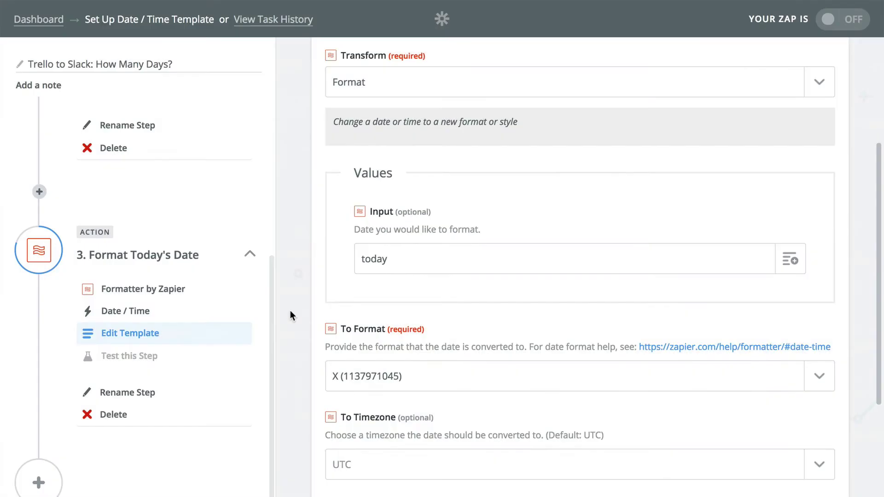
pyautogui.click(177, 355)
pyautogui.click(691, 433)
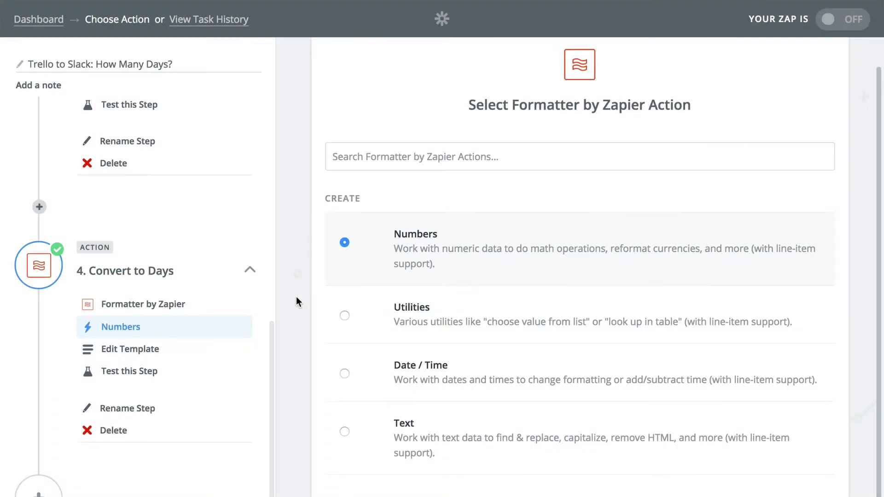
# In Convert to Days, insert the due date timestamp minus today's timestamp
pyautogui.click(172, 355)
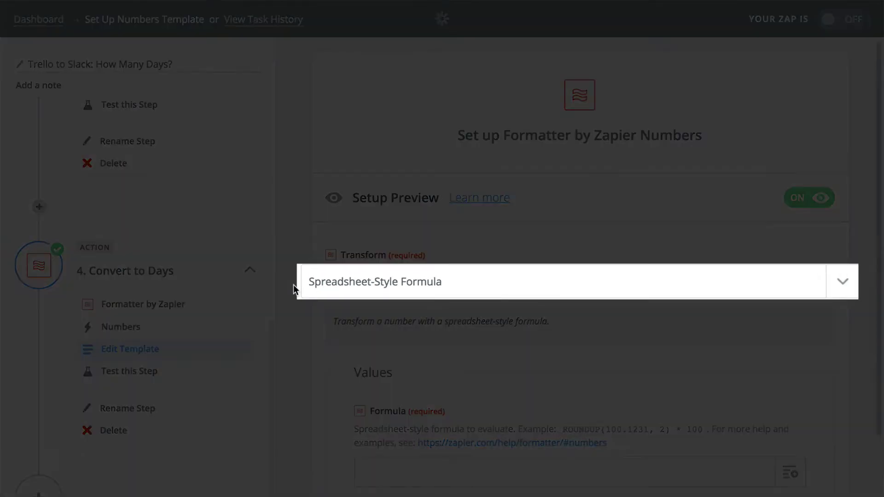
pyautogui.scroll(-2, 294, 284)
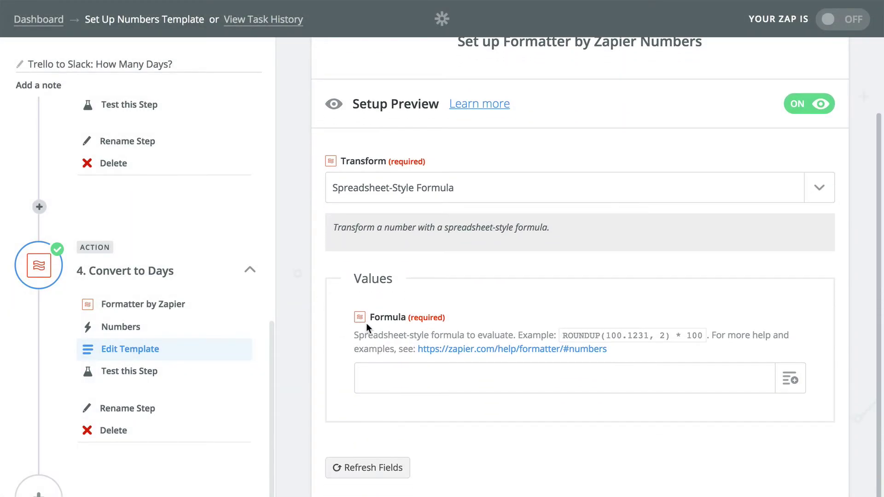
pyautogui.click(773, 377)
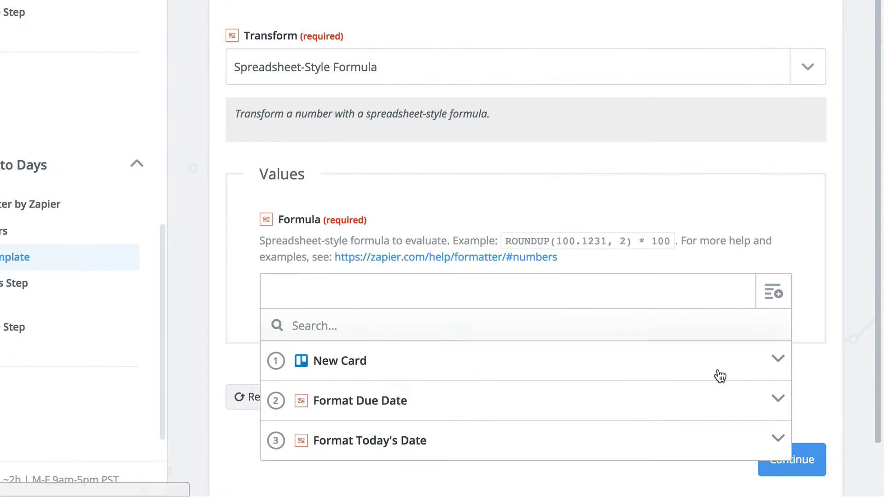
pyautogui.click(715, 398)
pyautogui.click(704, 435)
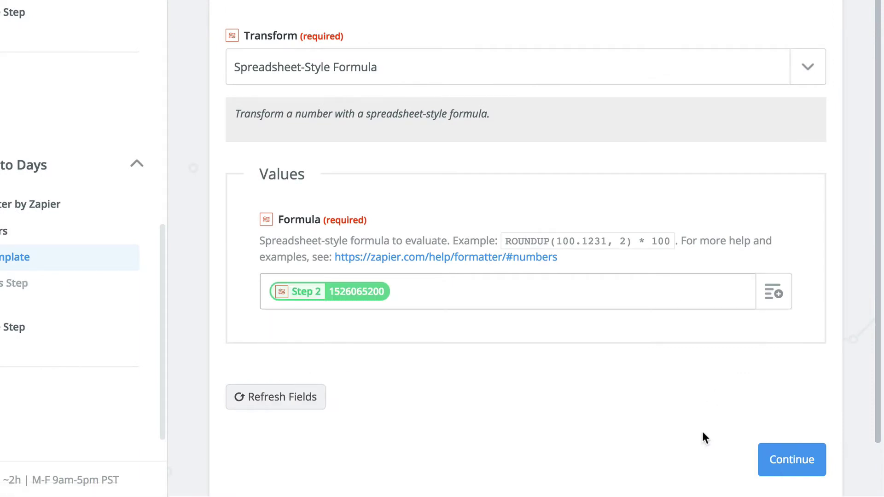
pyautogui.write('-')
pyautogui.click(773, 295)
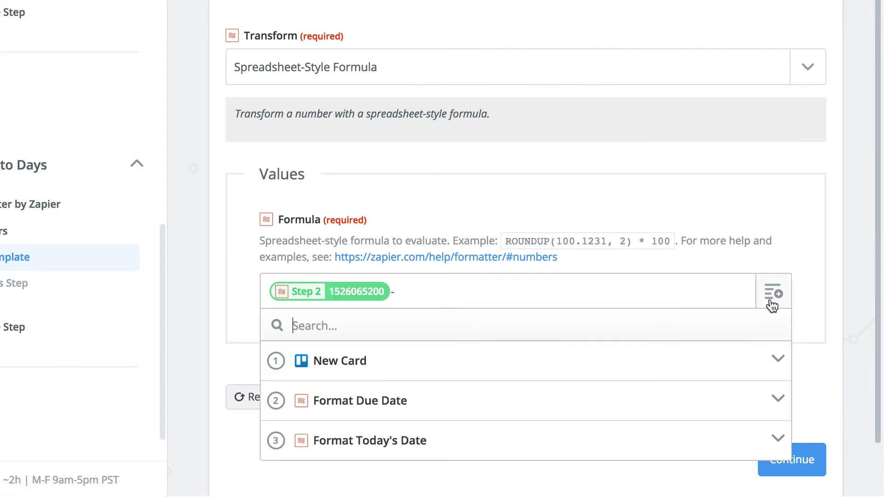
pyautogui.click(647, 435)
pyautogui.click(647, 476)
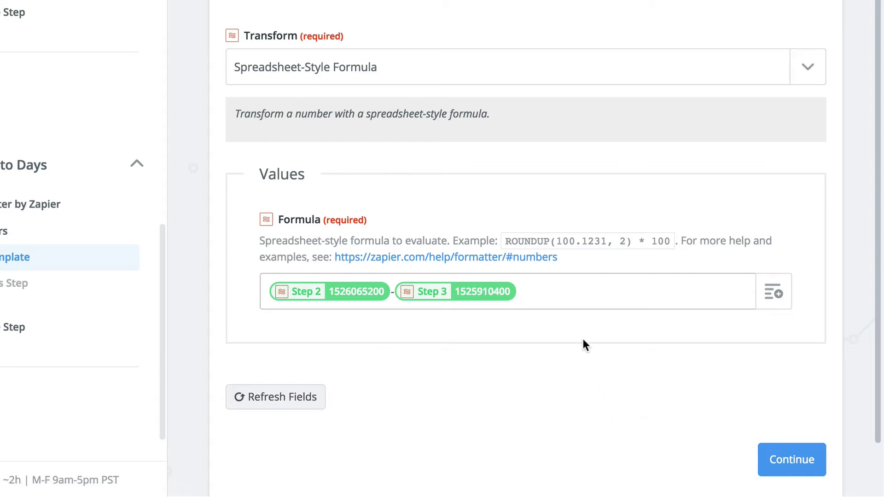
# Wrap the subtraction in parentheses, divide by 86400, and test, getting 1.7916666666666667
pyautogui.press('Home')
pyautogui.write('(')
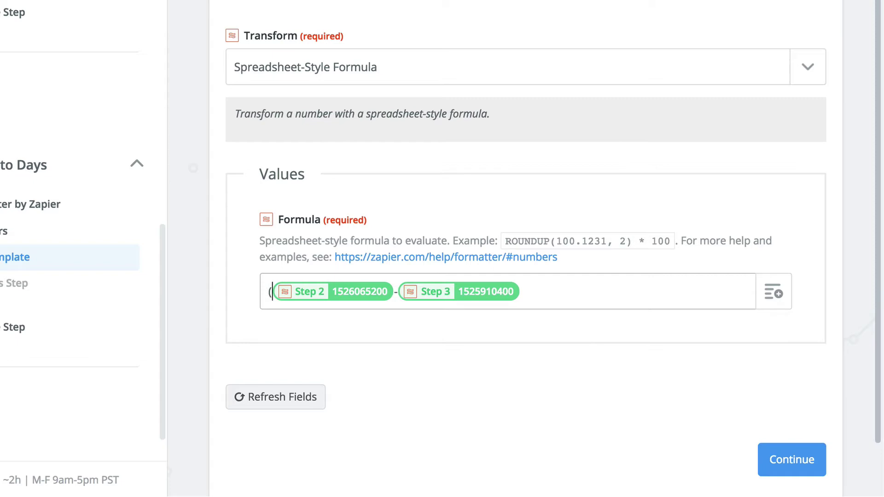
pyautogui.click(520, 291)
pyautogui.write(')')
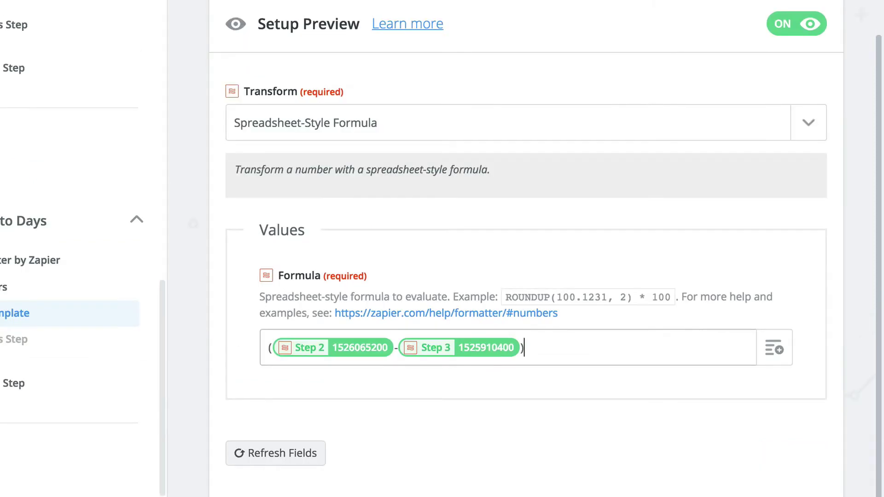
pyautogui.write('/86400')
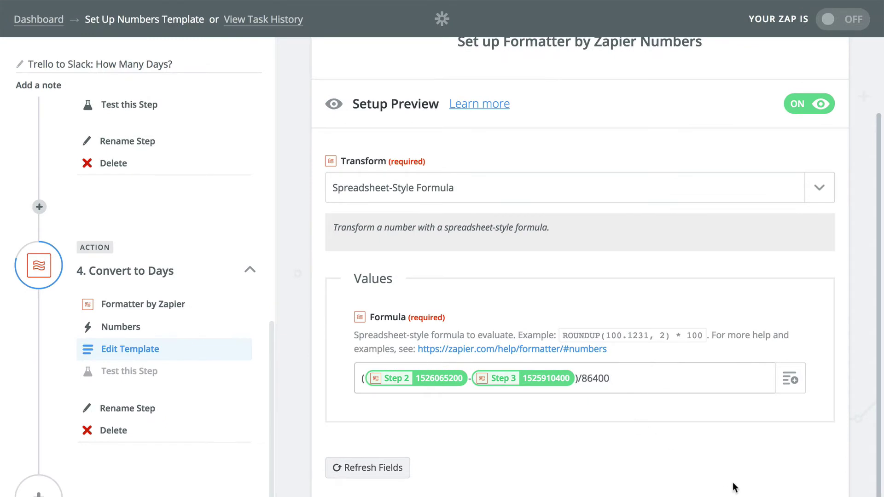
pyautogui.click(735, 485)
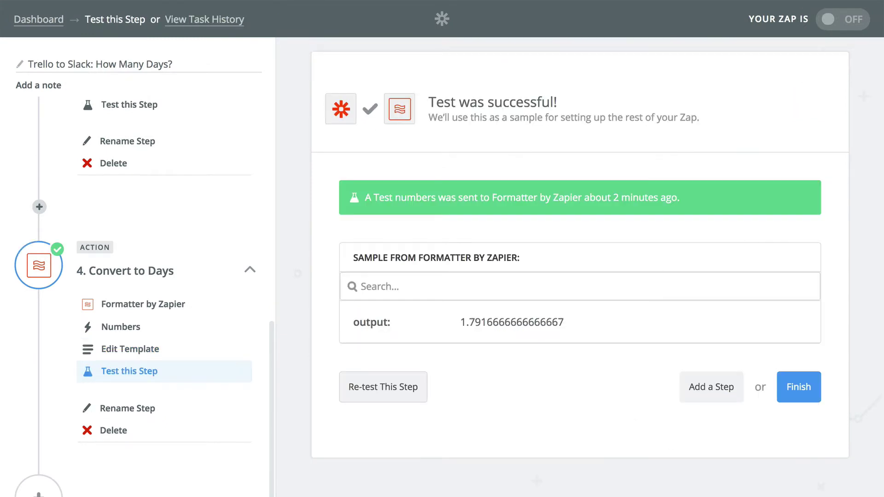
# Add a Slack step with the Send Direct Message action after Convert to Days
pyautogui.click(38, 488)
pyautogui.write('slack')
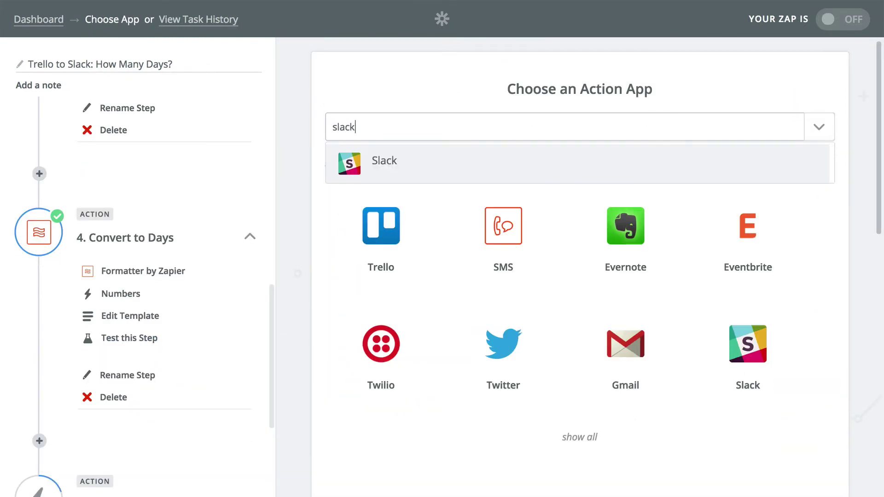
pyautogui.click(360, 163)
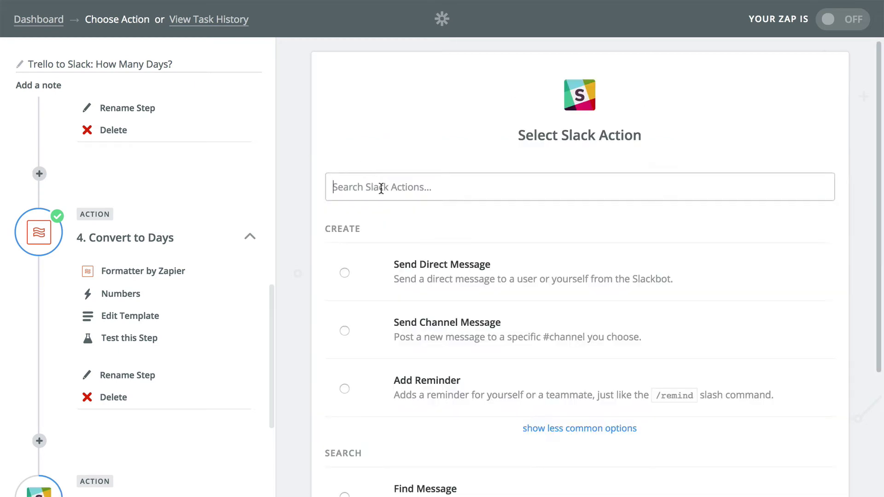
pyautogui.click(423, 268)
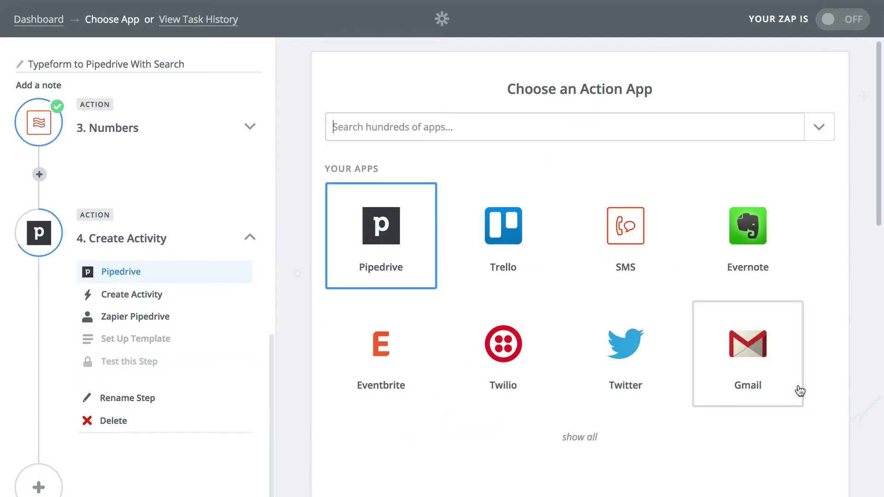
# Add a Filter by Zapier step to the Typeform to Pipedrive zap
pyautogui.write('filter')
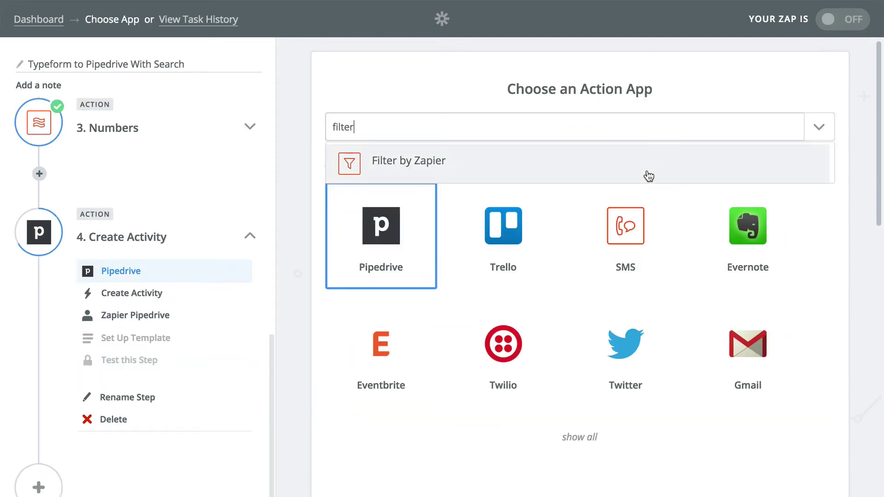
pyautogui.click(646, 164)
pyautogui.click(792, 301)
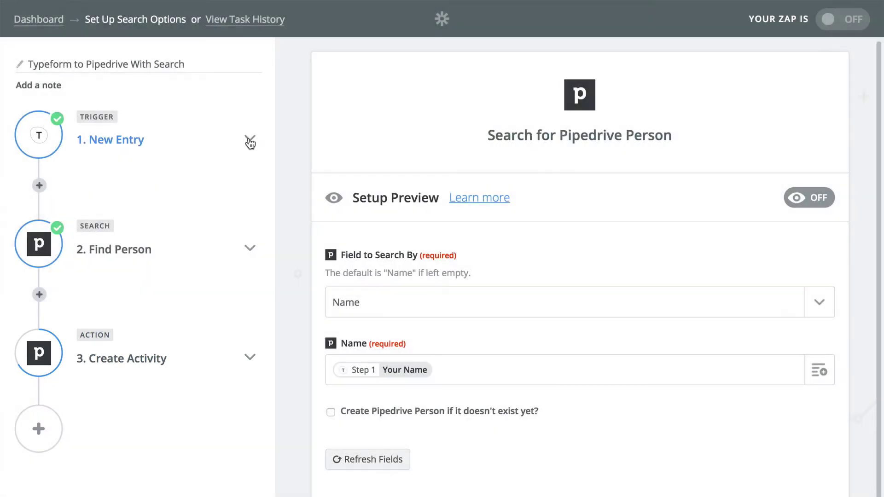
# Review the New Entry sample fields and open Find Person's search options
pyautogui.click(248, 139)
pyautogui.click(154, 262)
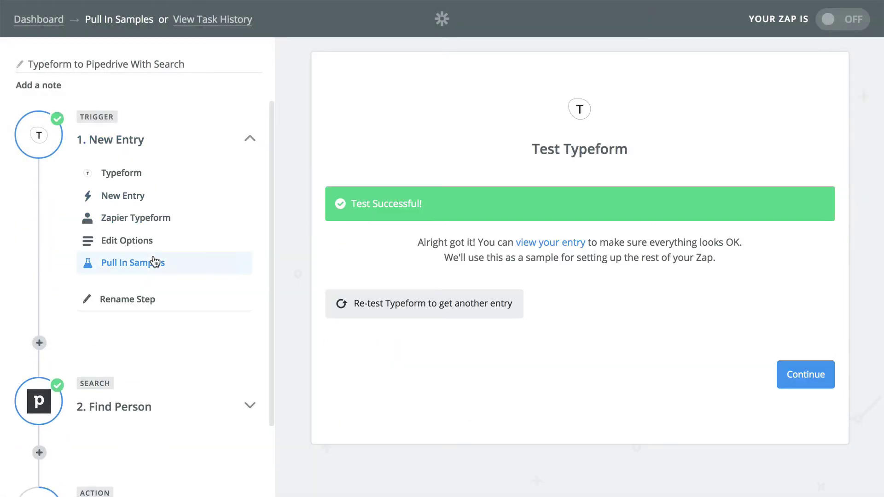
pyautogui.click(535, 247)
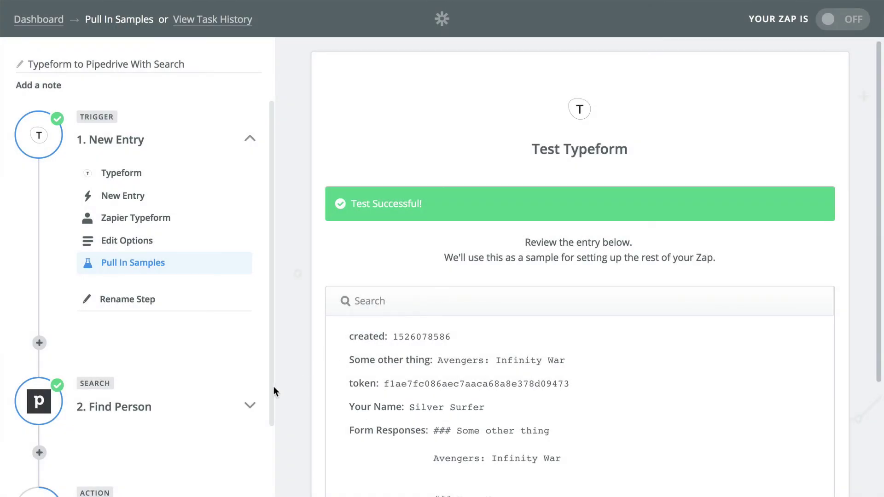
pyautogui.click(248, 404)
pyautogui.click(151, 349)
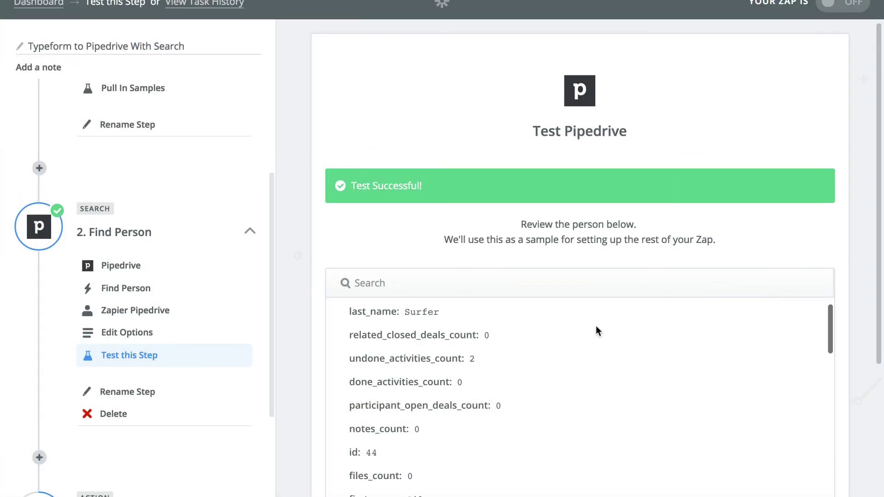
# Insert a new action step directly below Find Person
pyautogui.click(40, 475)
pyautogui.click(108, 325)
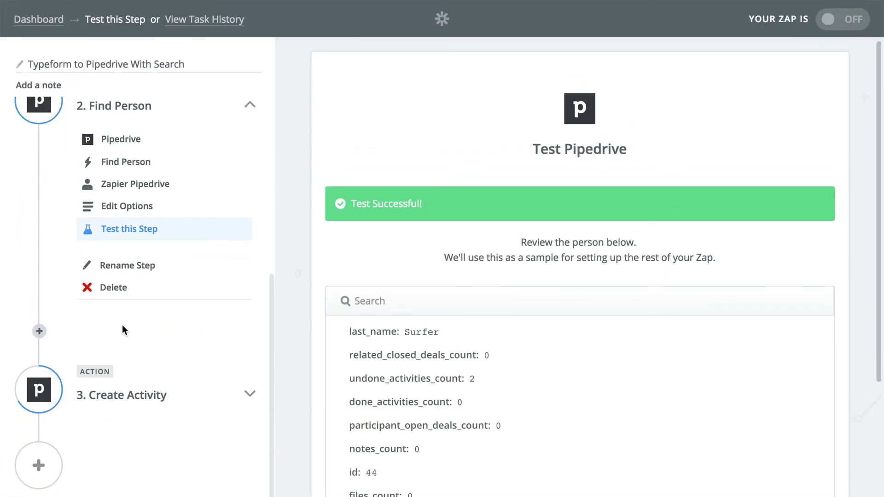
# Make the step Formatter by Zapier Numbers with the Spreadsheet-Style Formula transform
pyautogui.write('format')
pyautogui.click(407, 159)
pyautogui.click(484, 280)
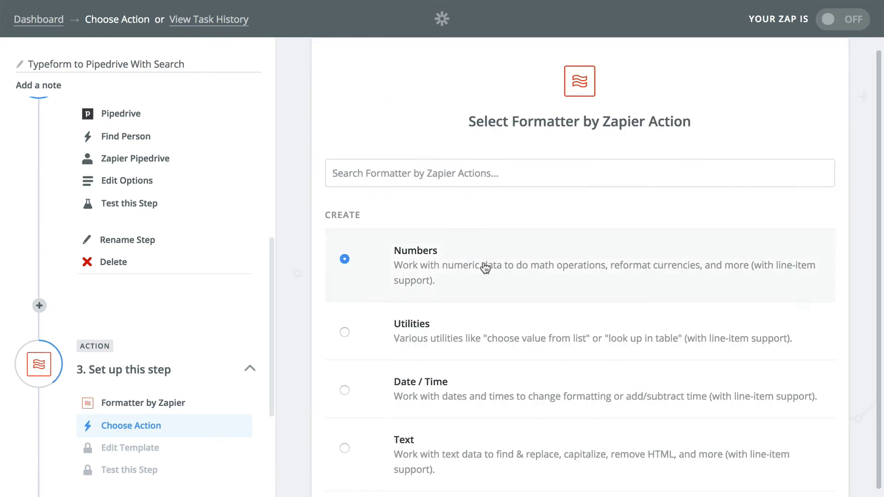
pyautogui.click(820, 290)
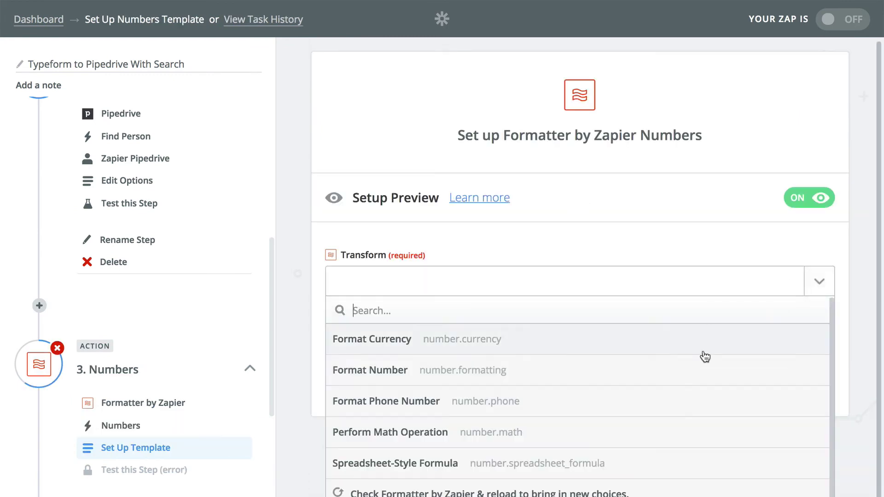
pyautogui.click(637, 446)
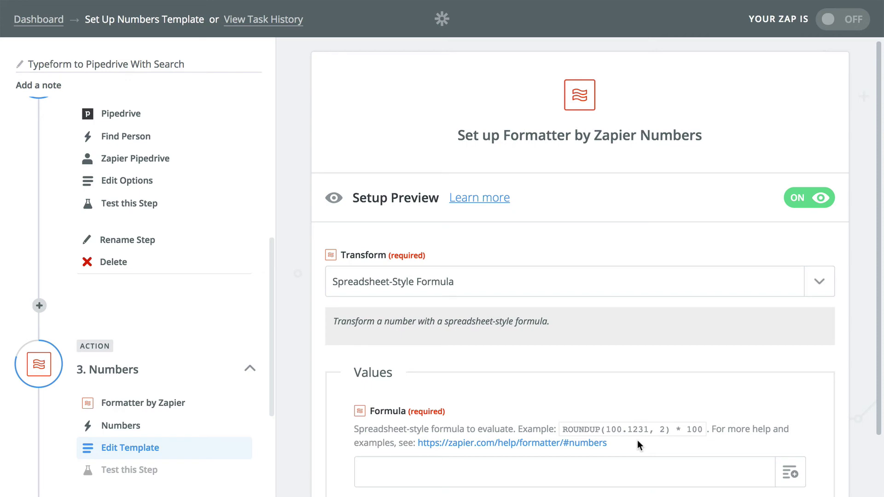
pyautogui.scroll(-3, 638, 441)
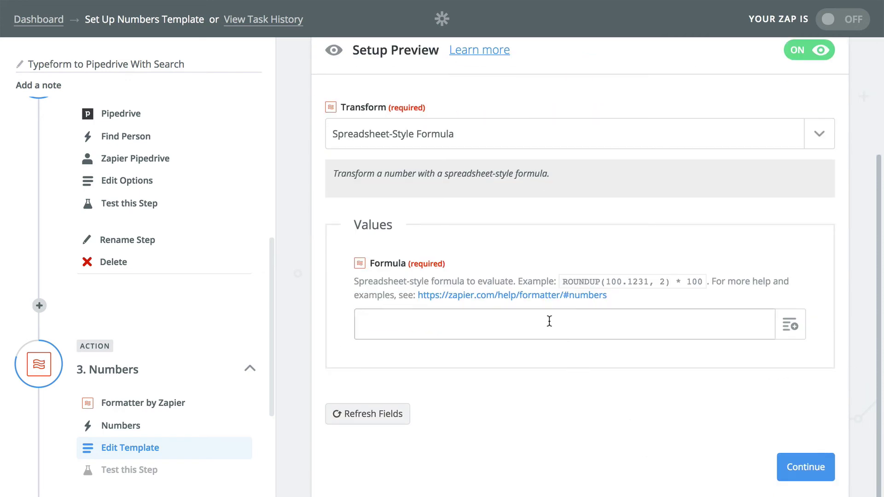
# Write if("[entry name]"="[found person Name]","same","different") in the Formula field
pyautogui.click(549, 320)
pyautogui.write('if("')
pyautogui.click(790, 324)
pyautogui.click(555, 384)
pyautogui.click(534, 486)
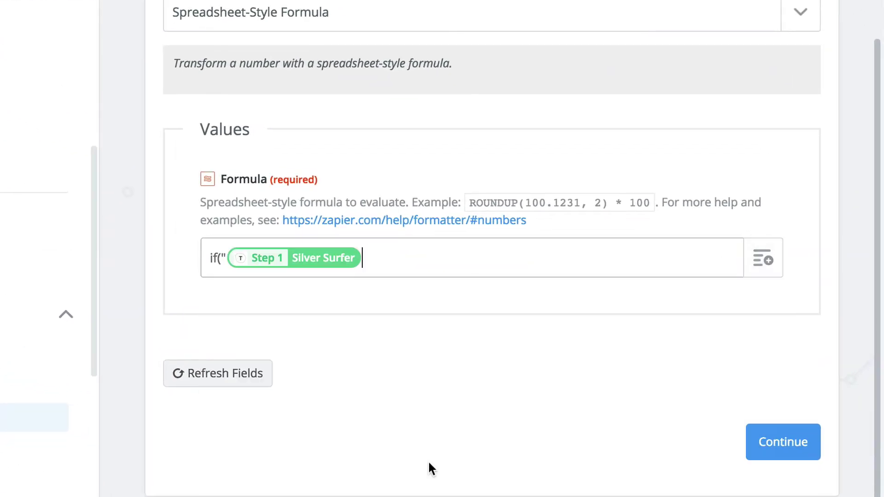
pyautogui.write('"="')
pyautogui.click(763, 259)
pyautogui.click(617, 374)
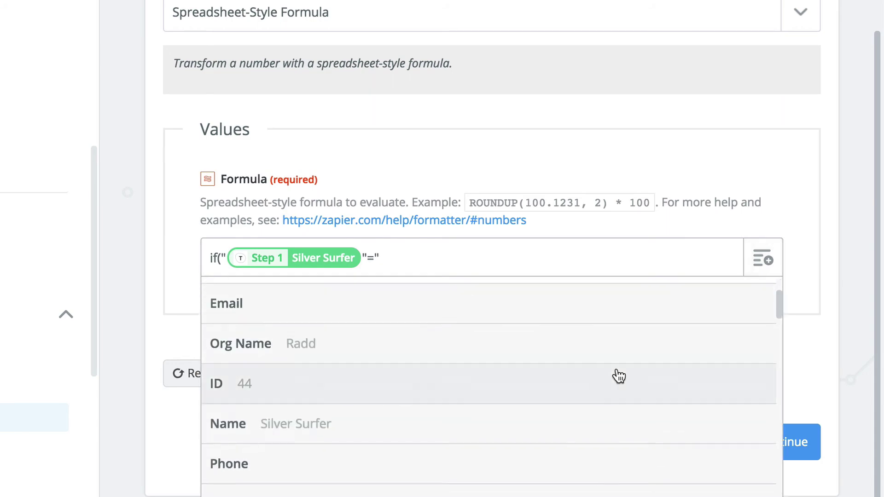
pyautogui.click(618, 419)
pyautogui.write('","same","different")')
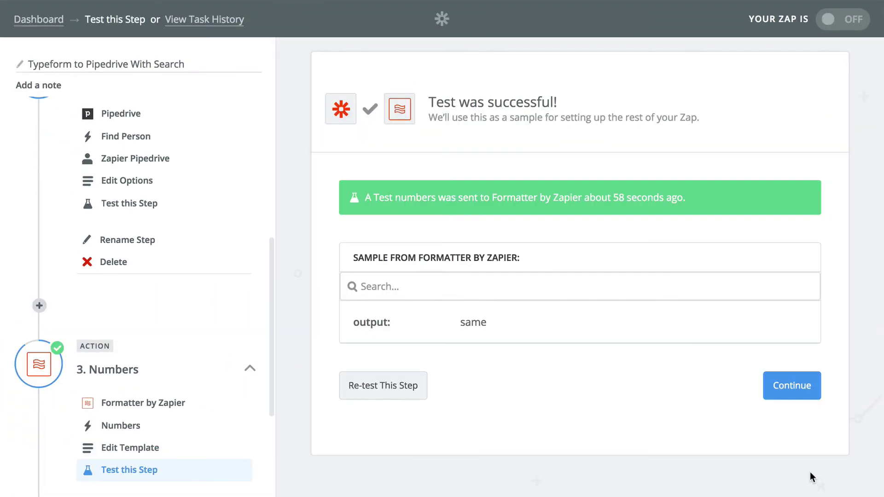
# Add a Filter by Zapier step using the 'Only continue if' option
pyautogui.click(798, 385)
pyautogui.write('filter')
pyautogui.click(646, 158)
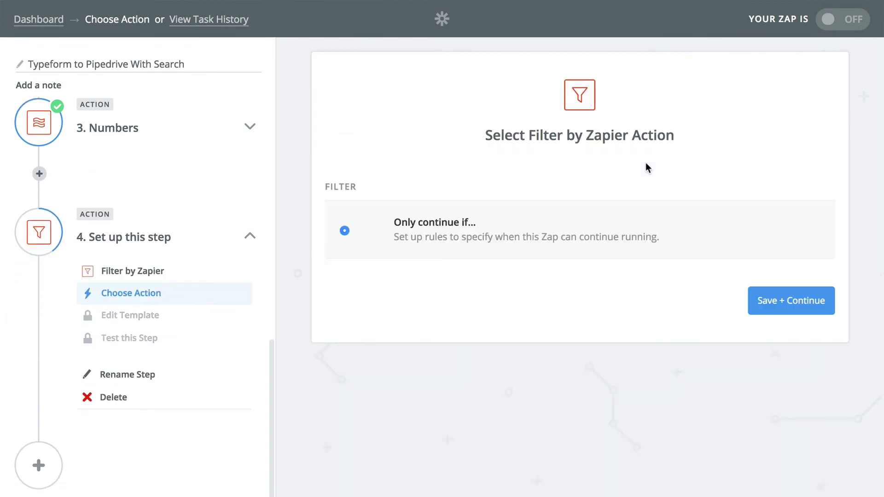
pyautogui.click(790, 300)
# Set the filter to continue only when Numbers Output (Text) Contains 'same', then test it
pyautogui.click(469, 203)
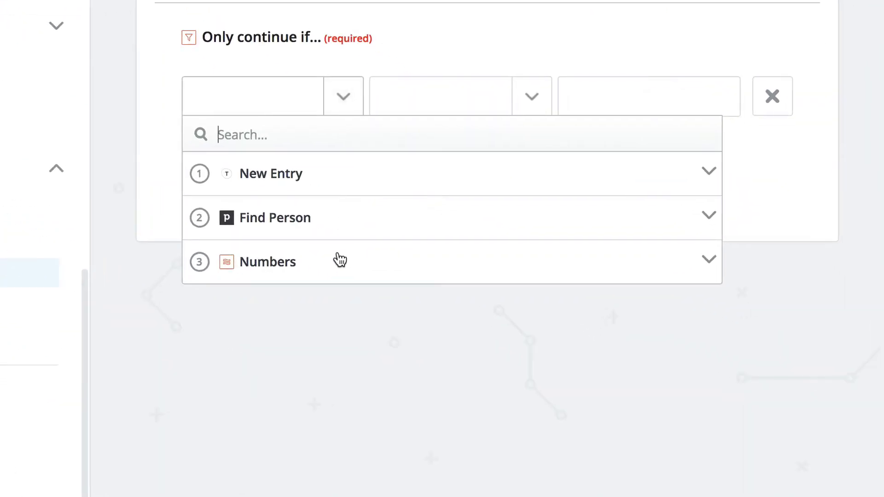
pyautogui.click(466, 327)
pyautogui.click(464, 361)
pyautogui.click(532, 114)
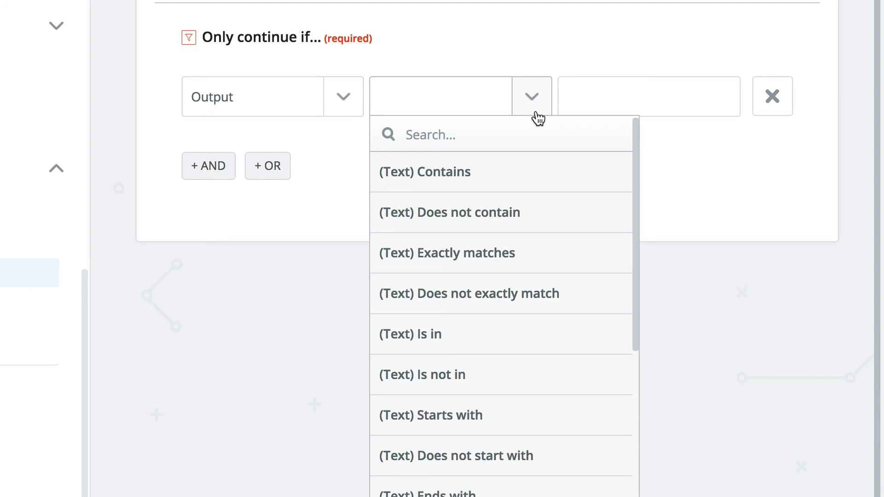
pyautogui.click(531, 168)
pyautogui.click(586, 100)
pyautogui.write('same')
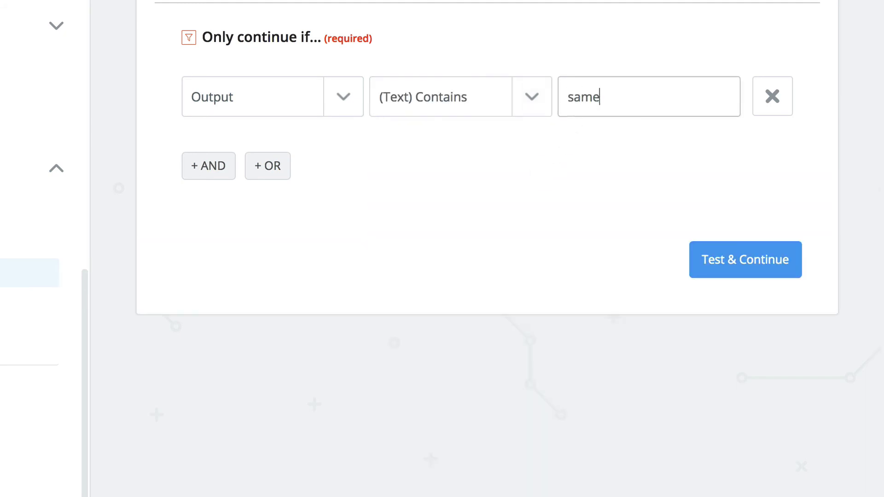
pyautogui.click(741, 261)
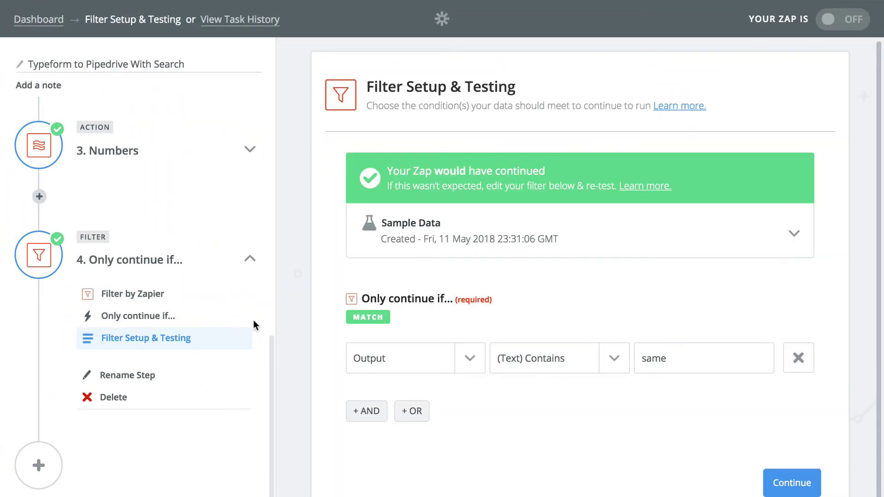
# Add a Pipedrive 'Create Activity' action step after the filter
pyautogui.click(38, 464)
pyautogui.write('piped')
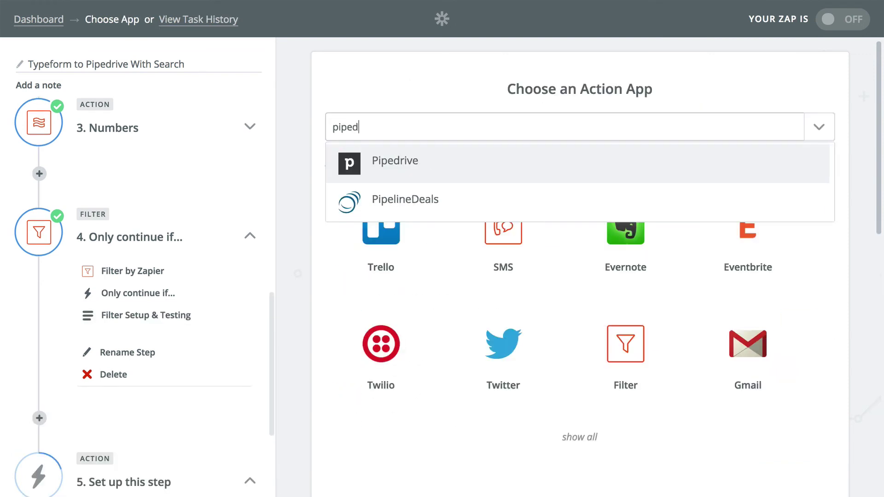
pyautogui.click(394, 175)
pyautogui.click(449, 390)
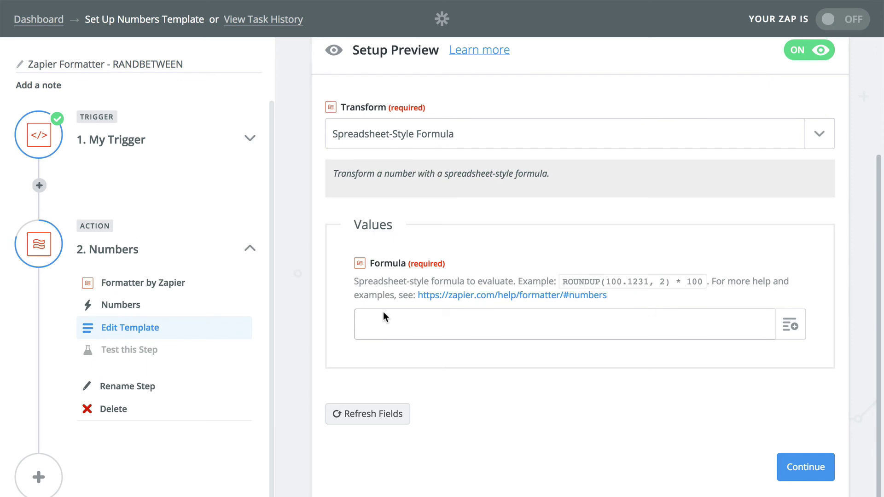
# Test the first randbetween formula, then add a second Formatter Numbers step with randbetween(23578,78654)
pyautogui.write('randbetween(16578,56879')
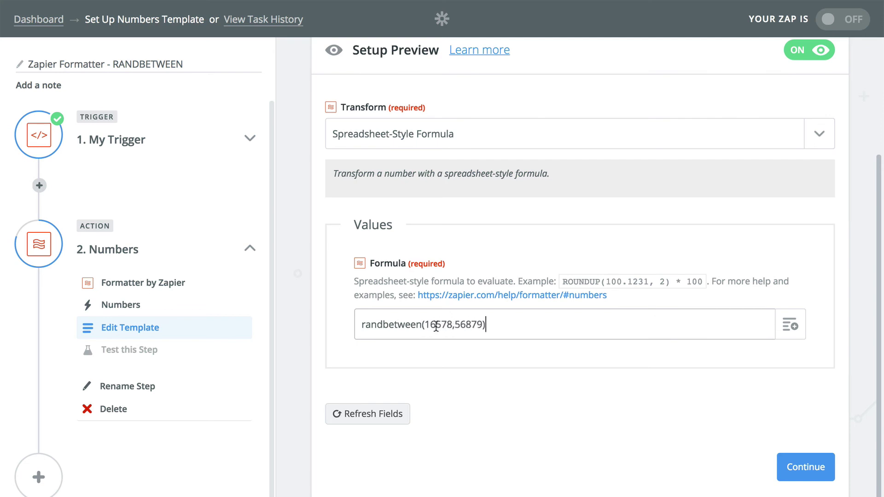
pyautogui.click(805, 467)
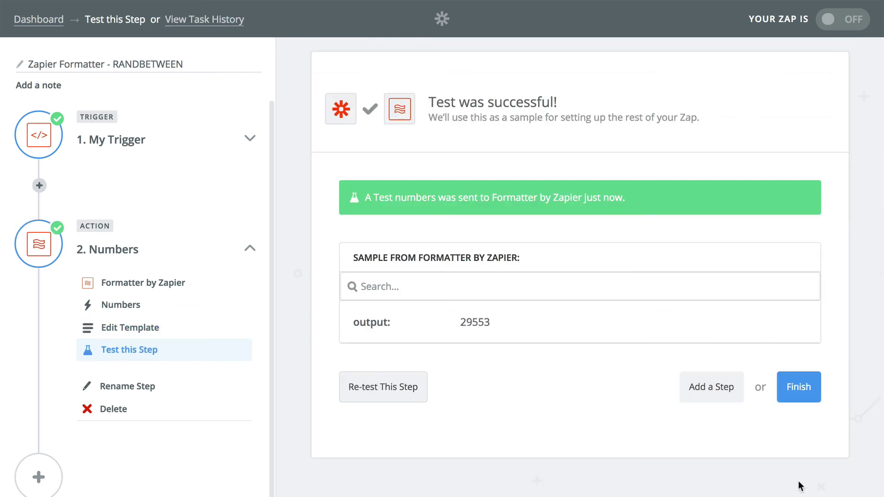
pyautogui.click(44, 474)
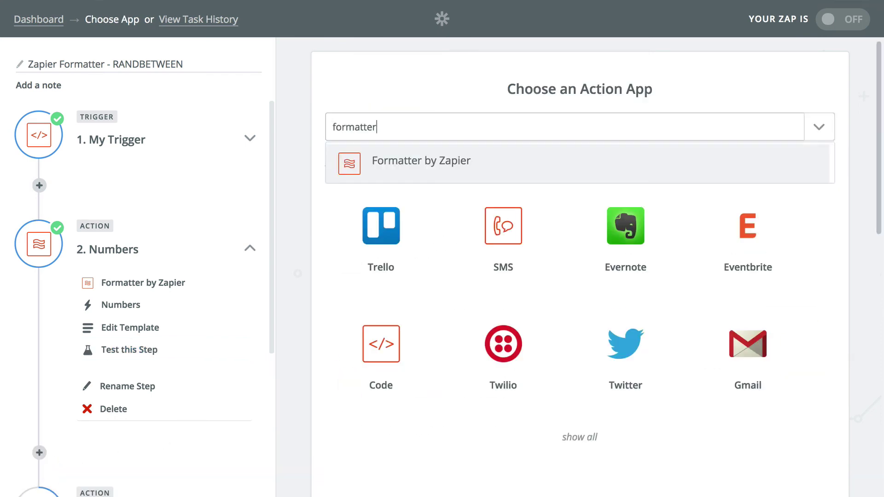
pyautogui.click(374, 158)
pyautogui.click(481, 282)
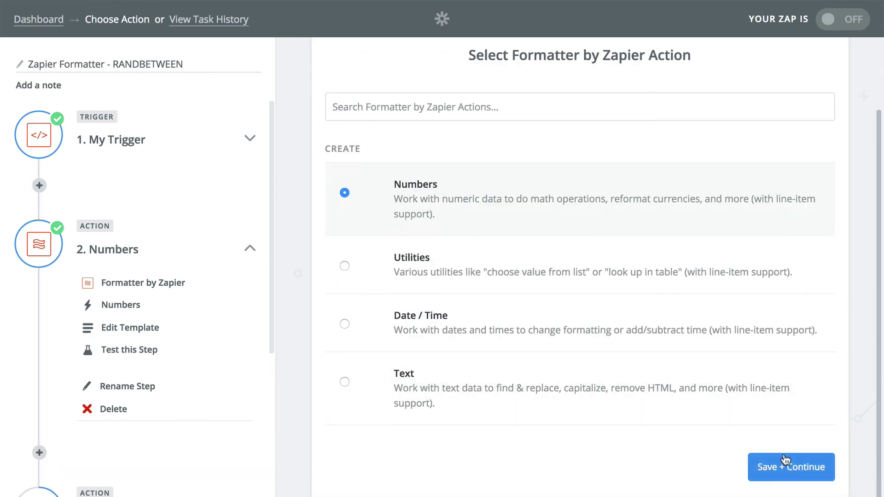
pyautogui.click(785, 459)
pyautogui.click(810, 284)
pyautogui.click(414, 458)
pyautogui.click(693, 466)
pyautogui.write('randbet')
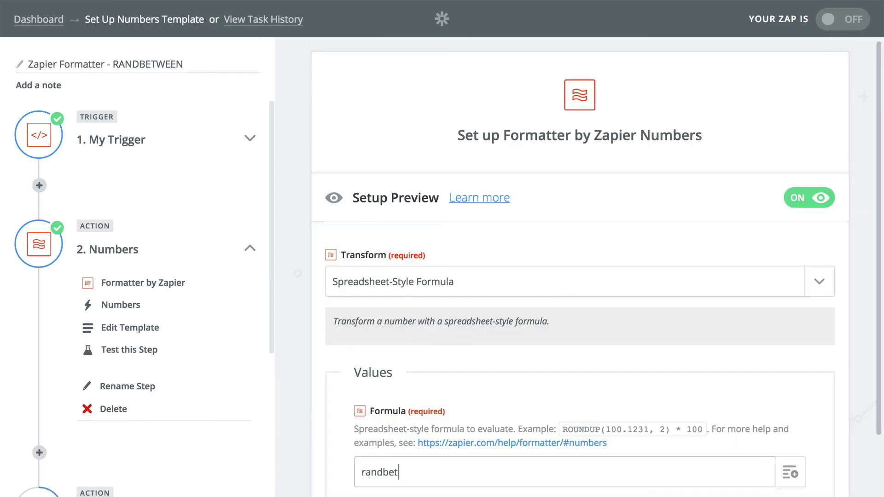
pyautogui.write('ween(23578,78654')
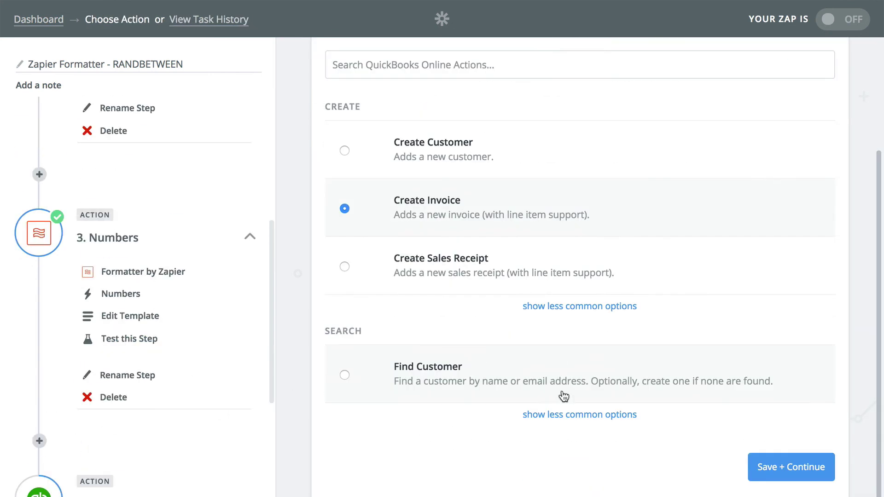
# In QuickBooks Online Create Invoice, combine random numbers 29553 and 41051 into the invoice Number
pyautogui.click(778, 465)
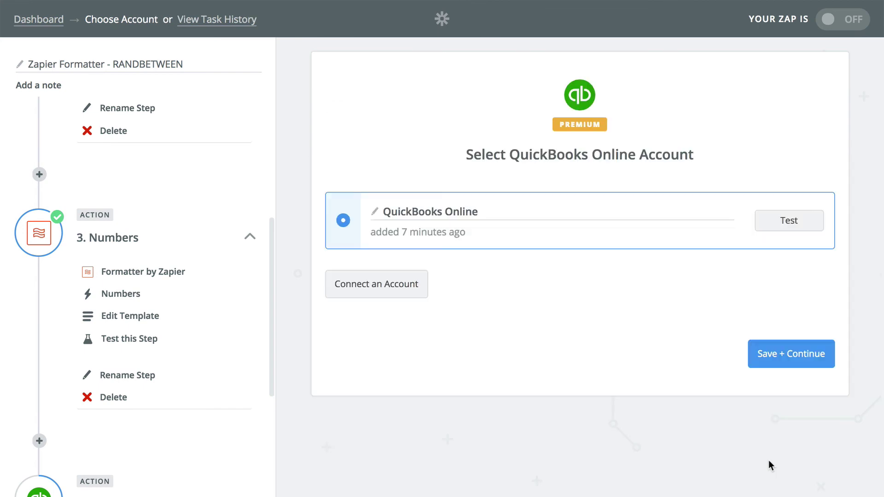
pyautogui.click(783, 359)
pyautogui.scroll(-7, 783, 359)
pyautogui.click(818, 195)
pyautogui.click(821, 284)
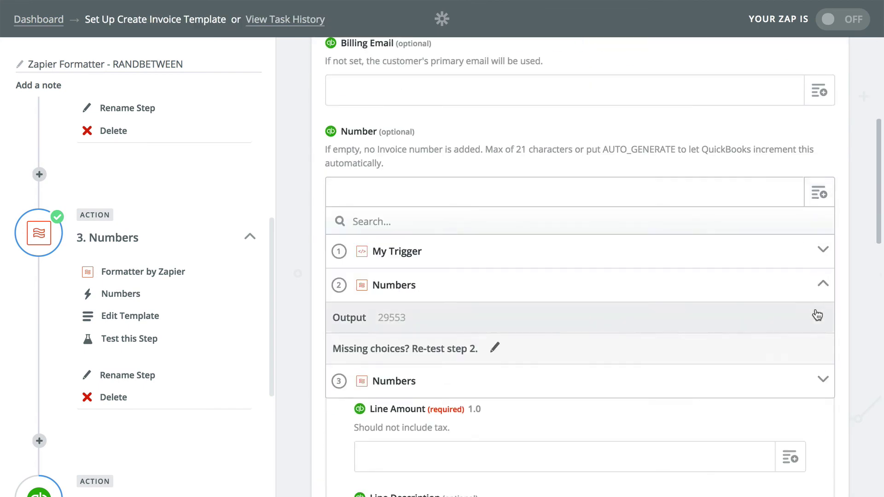
pyautogui.click(814, 311)
pyautogui.click(814, 322)
pyautogui.click(809, 352)
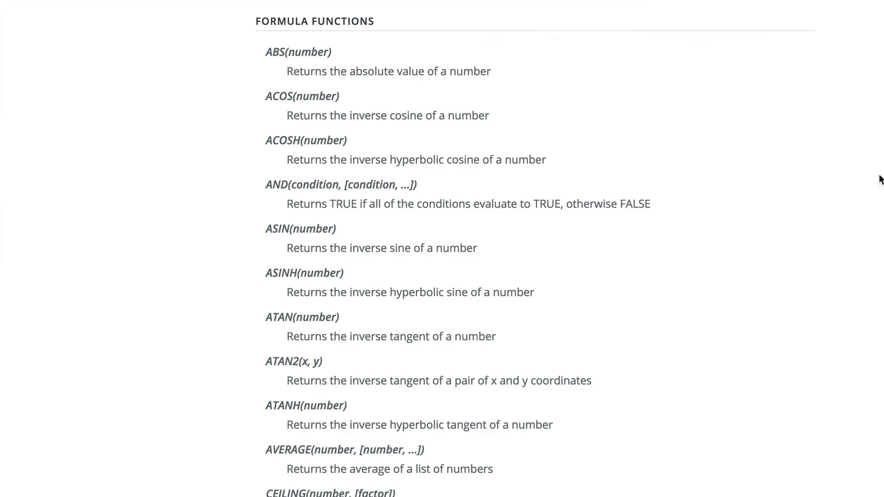
pyautogui.scroll(-6, 880, 179)
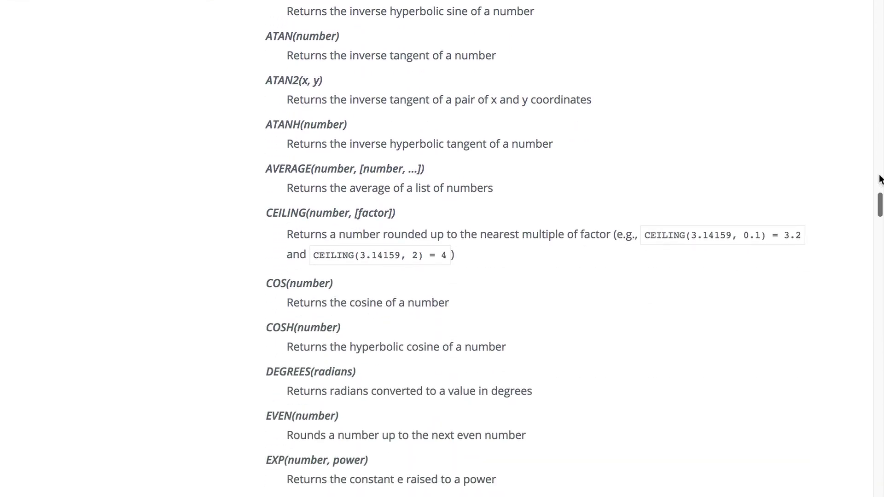
pyautogui.scroll(-12, 880, 179)
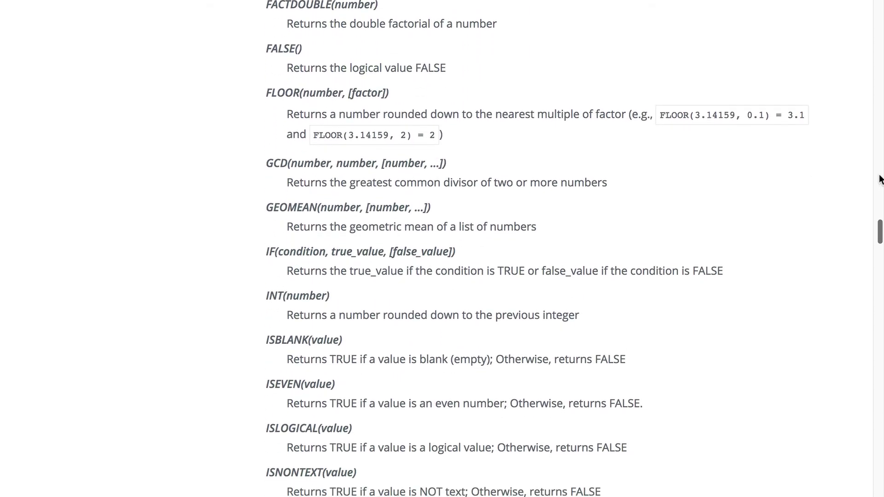
pyautogui.scroll(-20, 880, 180)
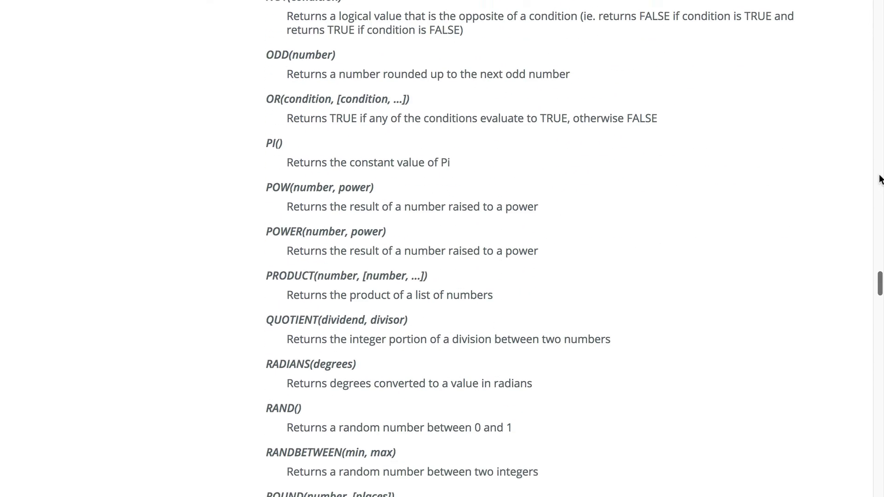
pyautogui.scroll(-11, 880, 179)
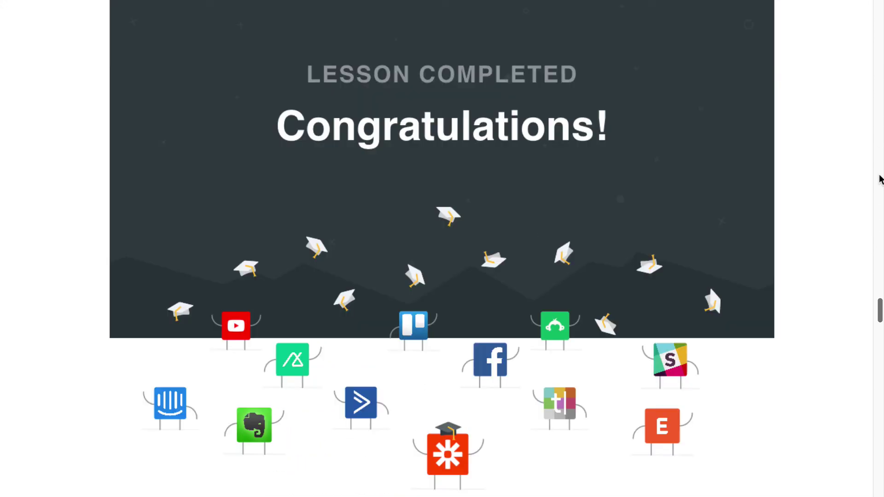